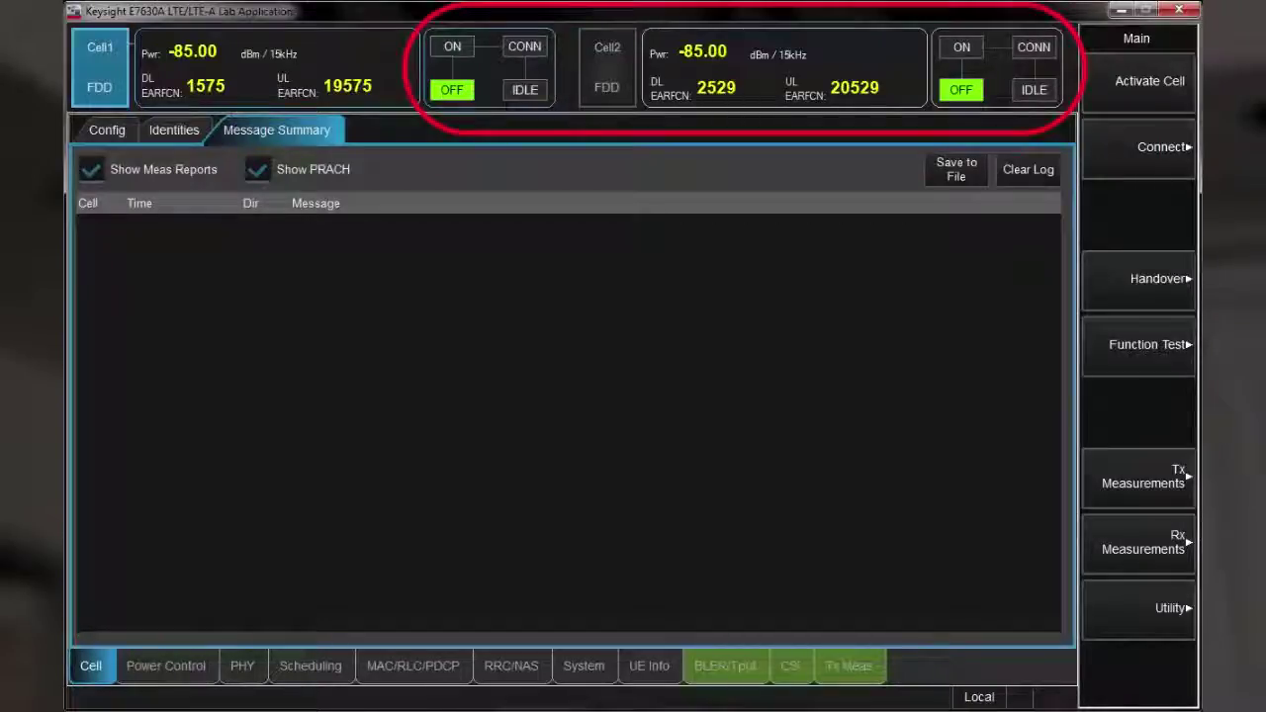
# - Activate Cell 1 so it broadcasts its MIB and SIB1–SIB3 while Cell 2 stays off
pyautogui.click(1149, 81)
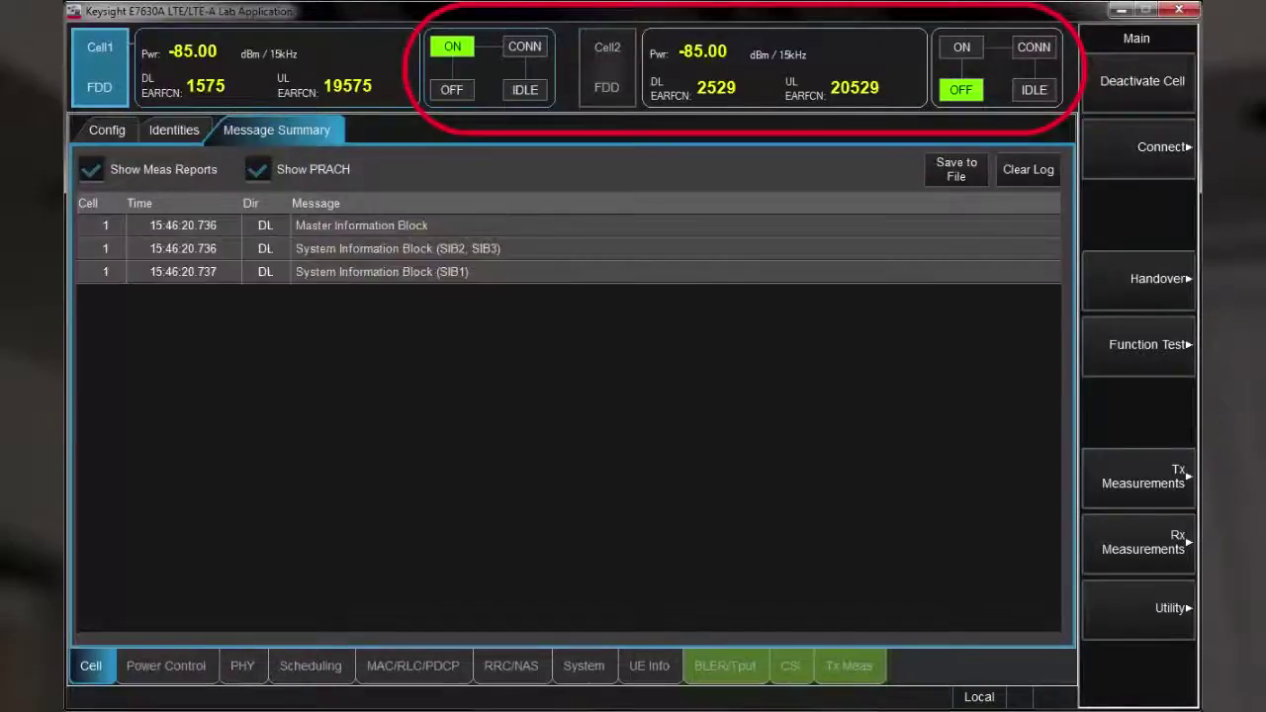